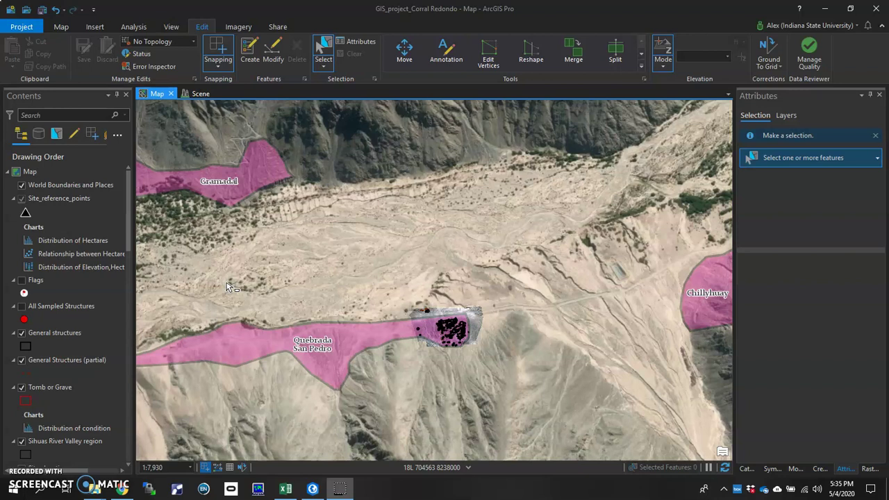
Pan the map and select the All Sampled Structures layer in Contents.
drag(414, 275, 360, 238)
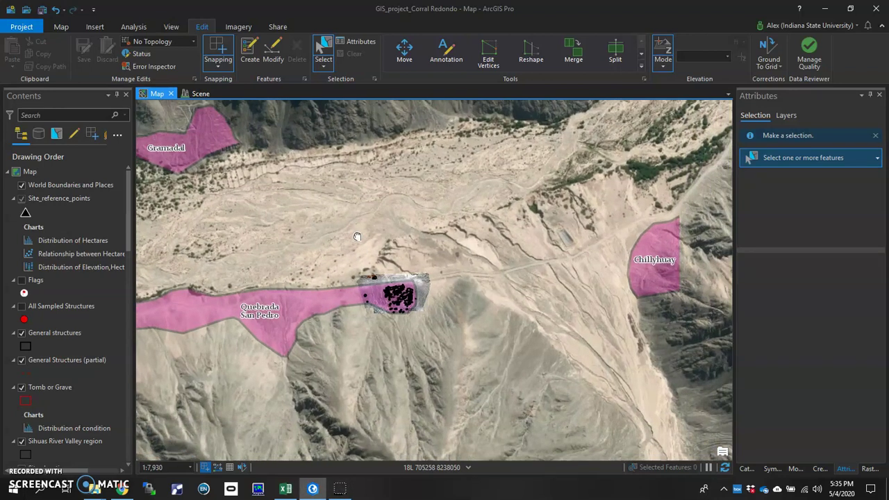
click(59, 306)
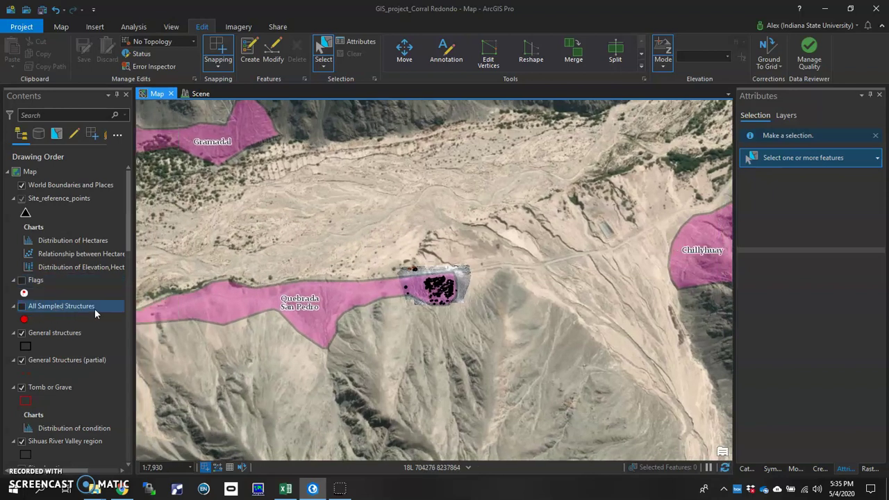
Turn on All Sampled Structures and zoom into the site cluster to about 1:646.
click(21, 307)
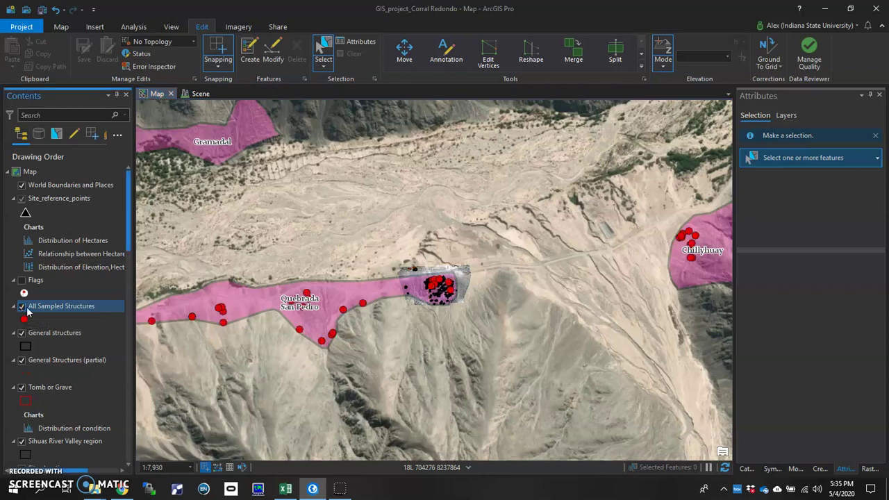
drag(365, 269, 439, 240)
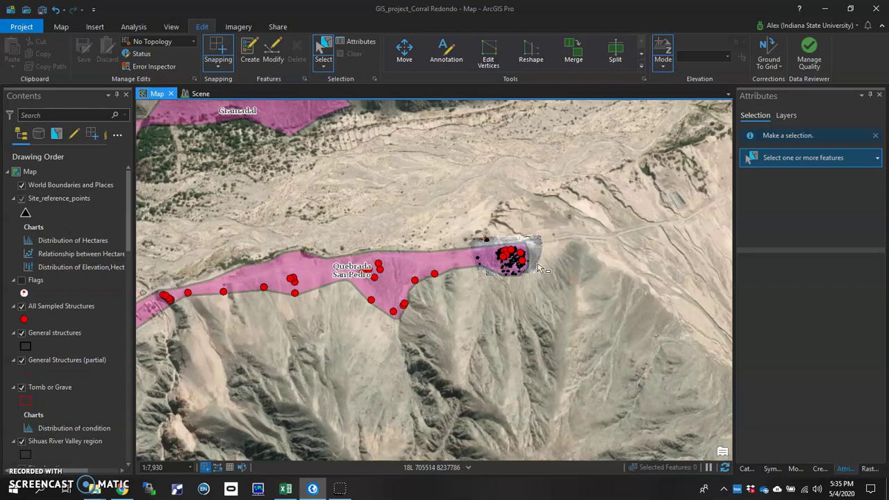
scroll(526, 244, up, 5)
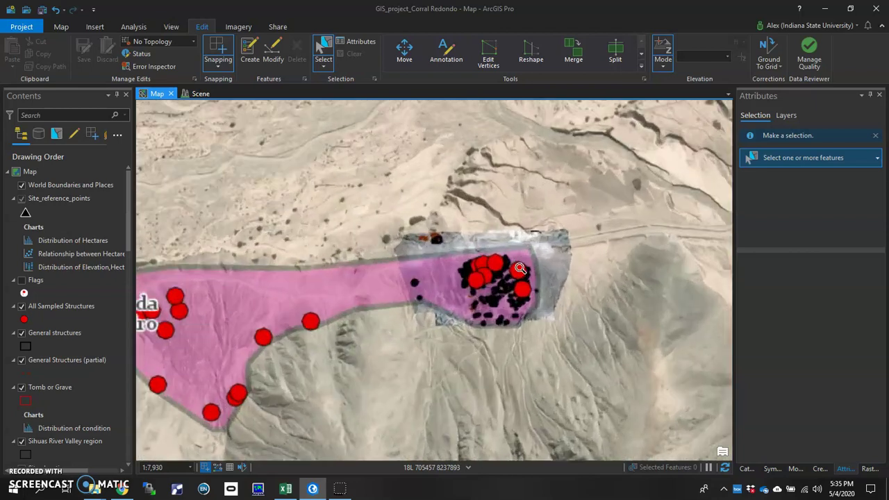
scroll(444, 255, up, 4)
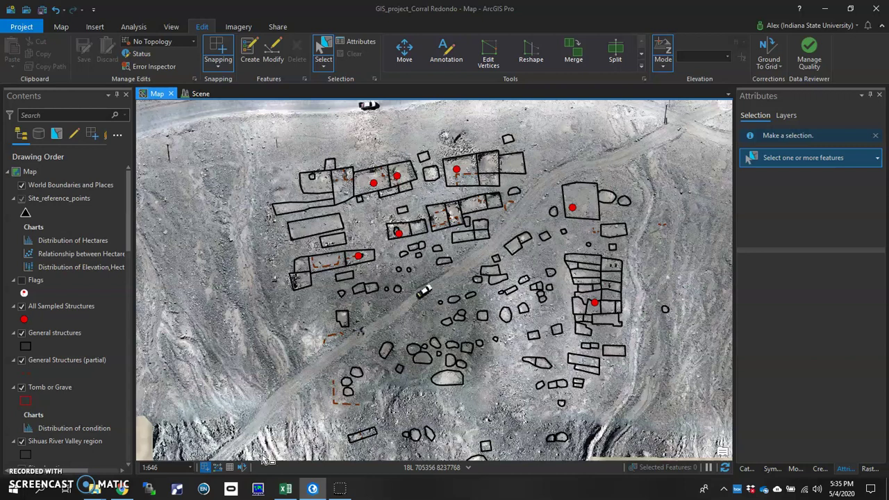
Briefly bring up the phone field photos folder, then minimize it again.
mouse_move(94, 489)
click(273, 439)
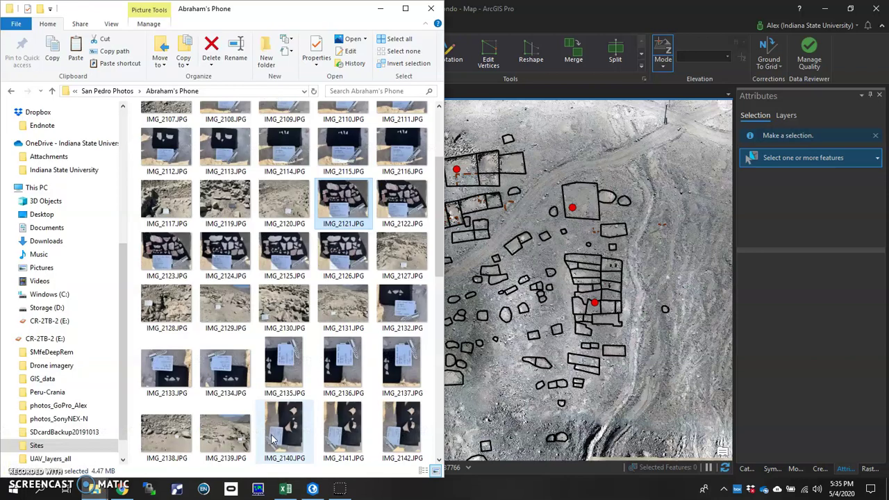
click(380, 10)
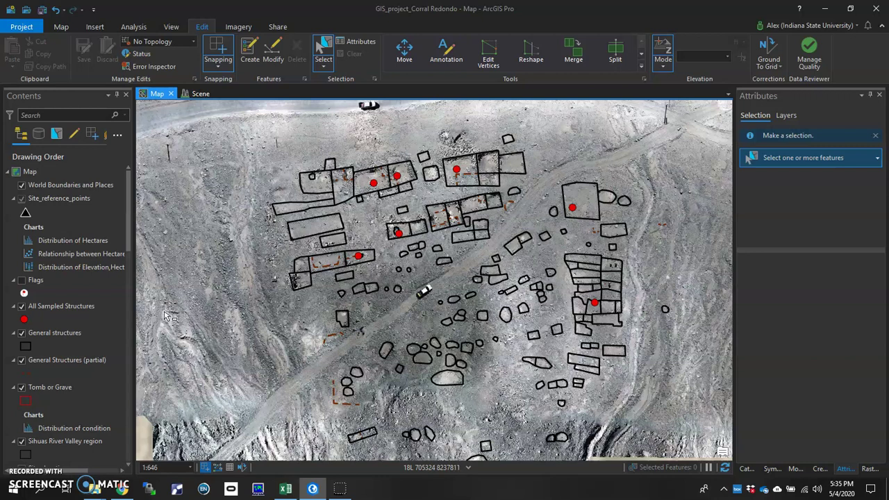
Search the Analysis tools for 'enable att' and open the Enable Attachments tool.
click(78, 309)
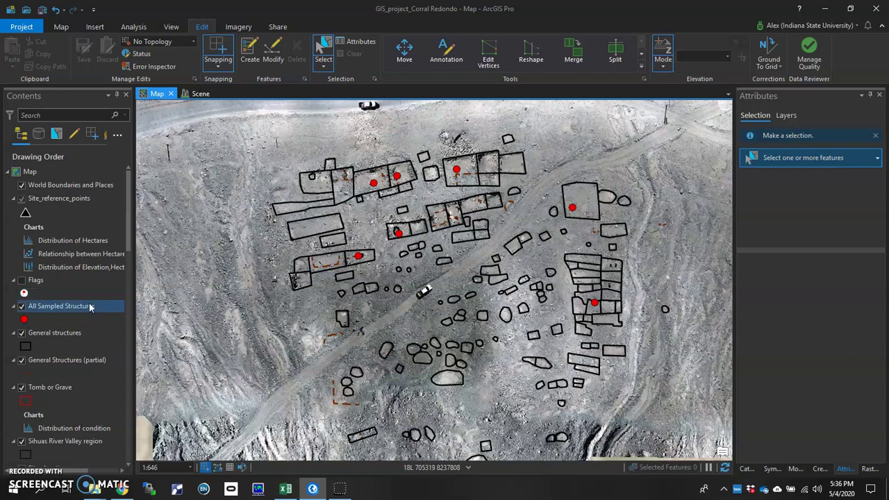
click(193, 280)
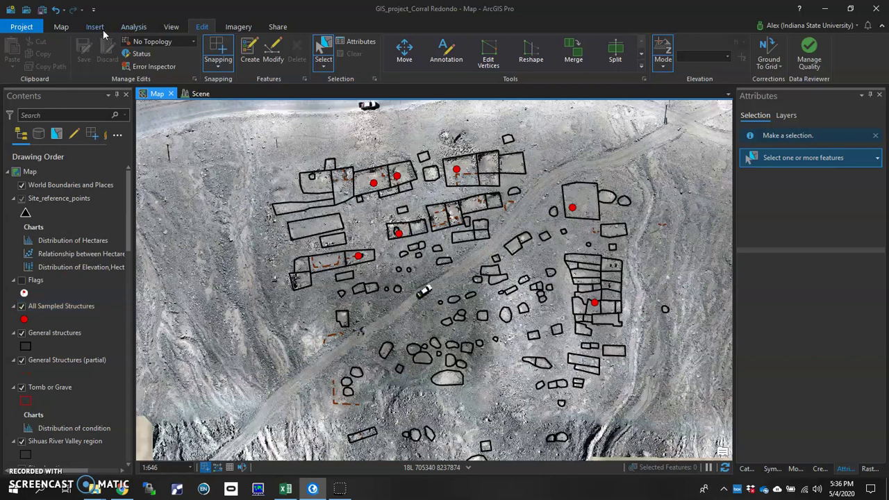
click(136, 28)
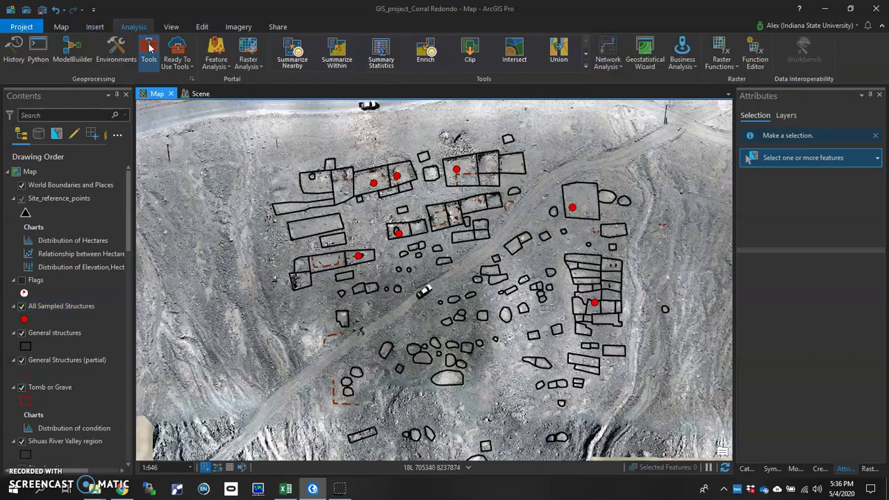
click(148, 48)
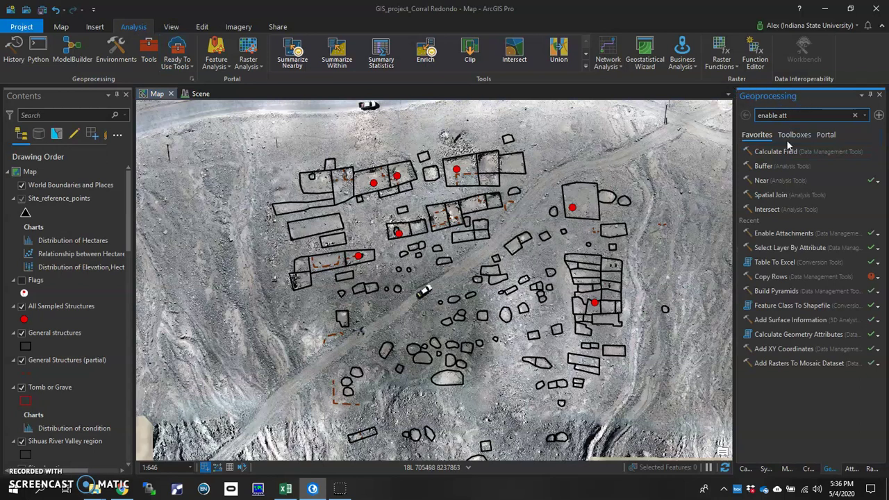
click(804, 117)
text(ena)
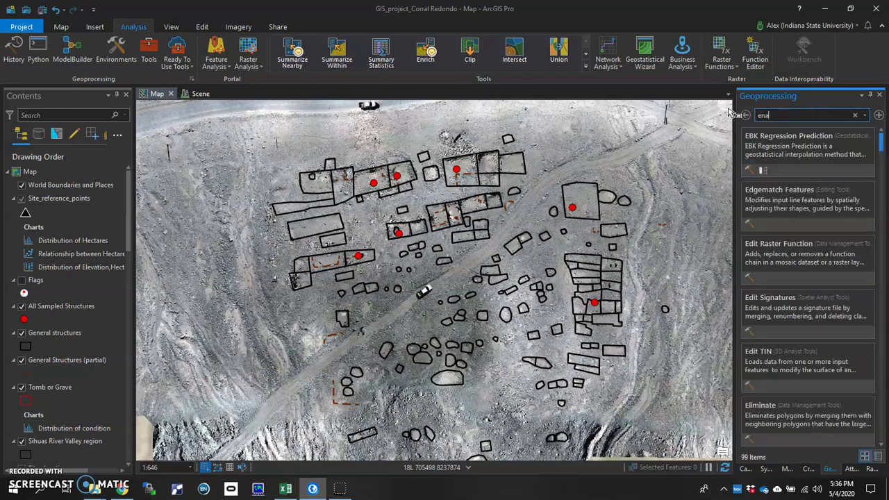
text(ble a)
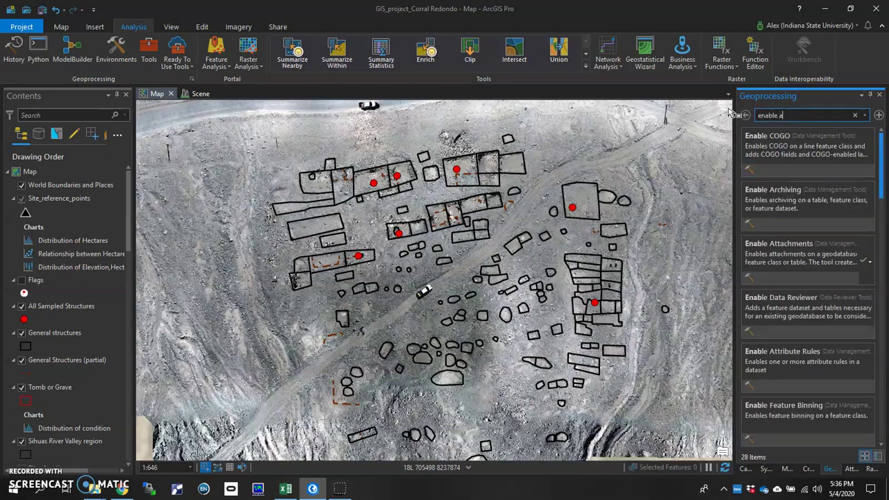
text(tt)
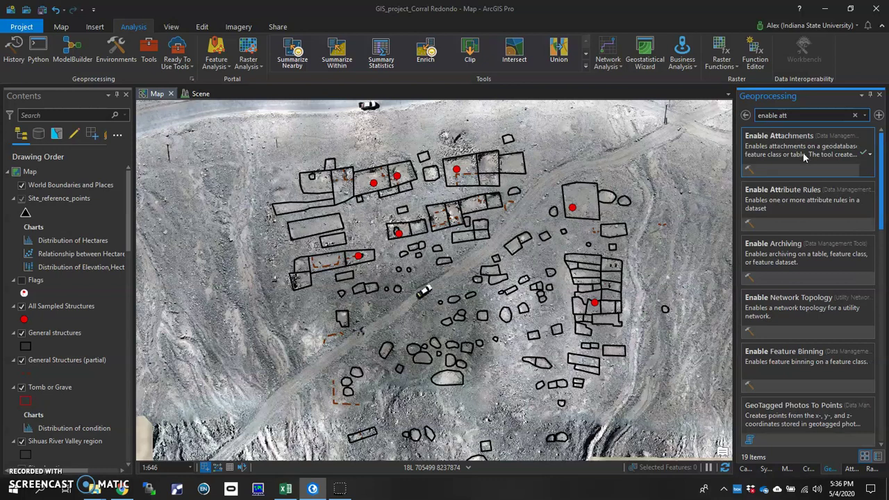
click(808, 146)
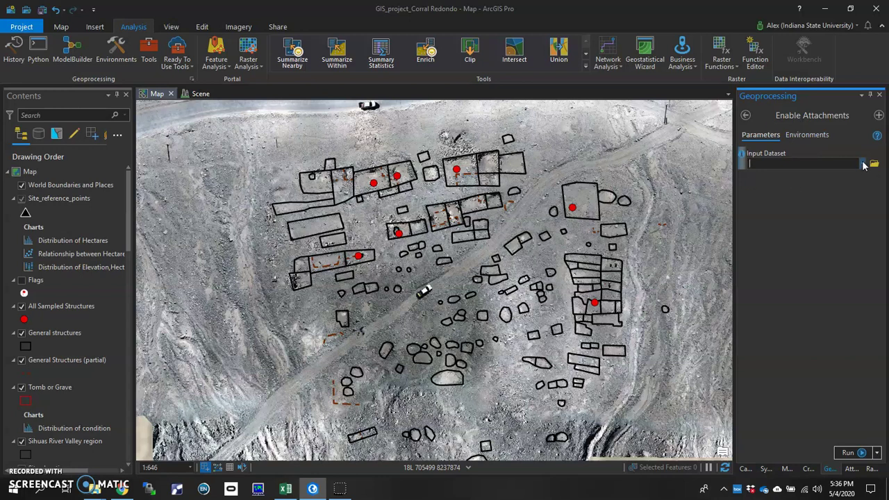
Set Input Dataset to All Sampled Structures, then close the Geoprocessing pane without running.
click(863, 164)
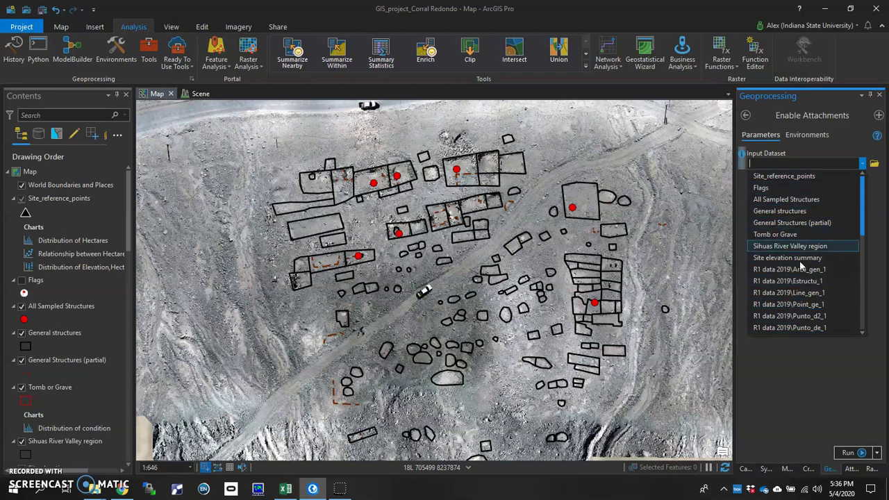
click(803, 199)
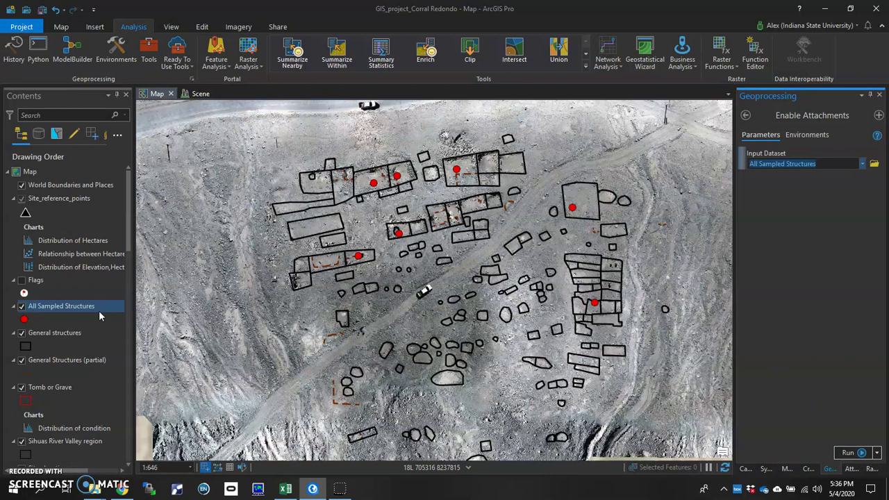
click(44, 321)
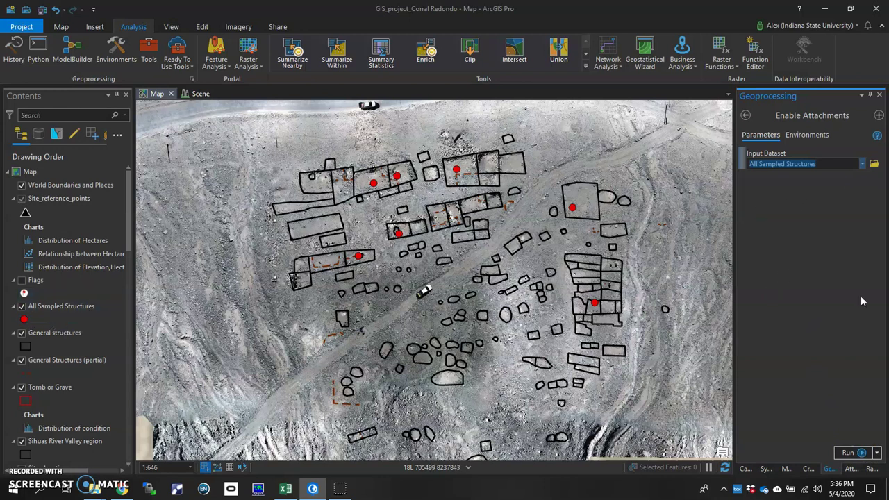
click(879, 96)
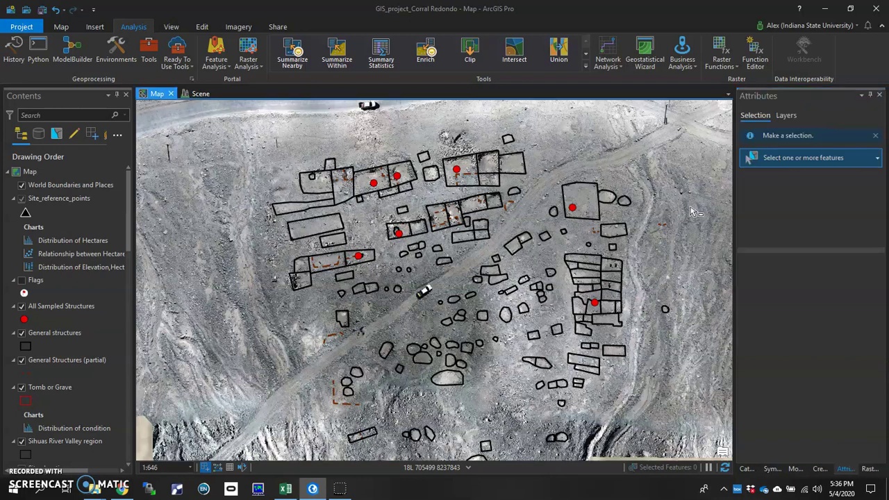
Select a sampled structure point to show its attributes.
click(398, 178)
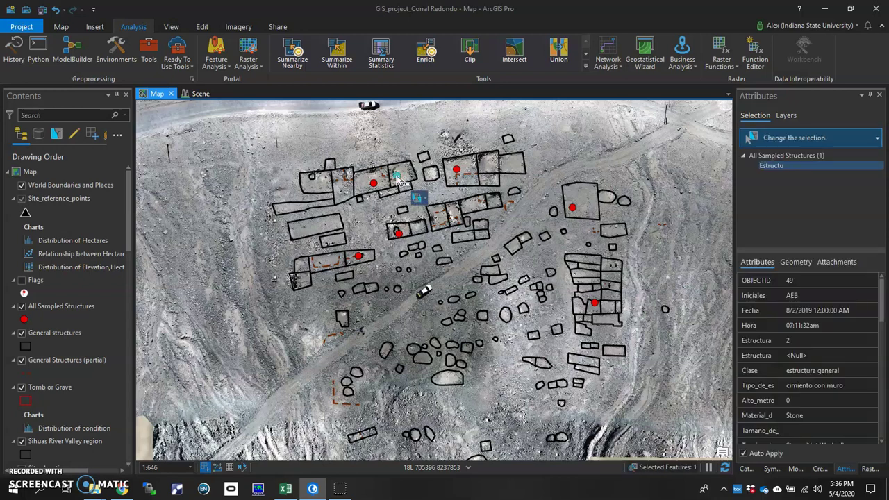
scroll(767, 309, down, 2)
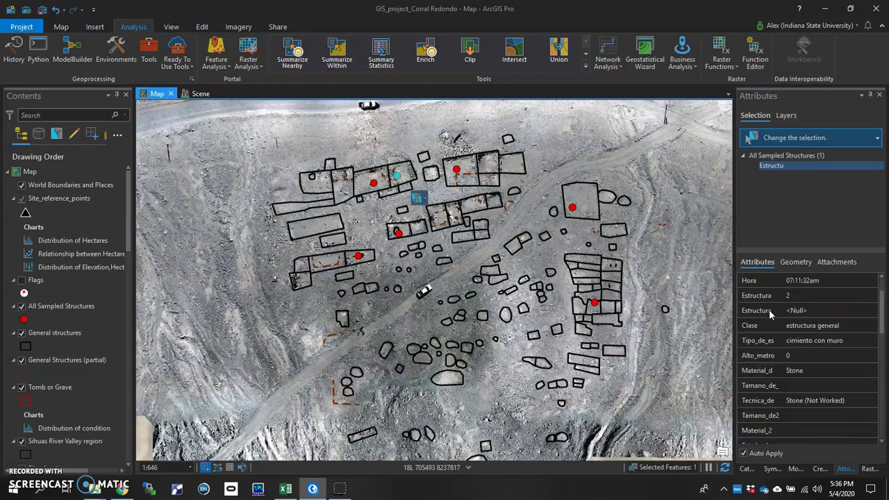
scroll(777, 361, up, 2)
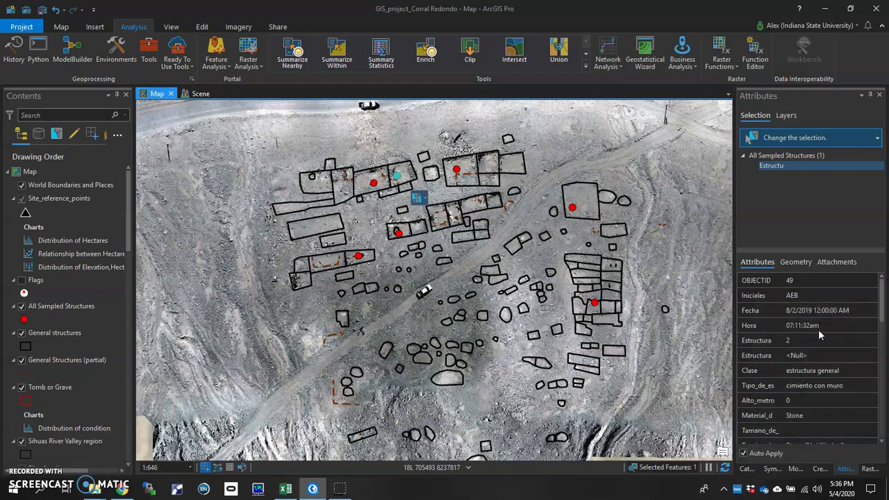
On the Edit tab, show the selected point's empty Attachments list.
click(202, 27)
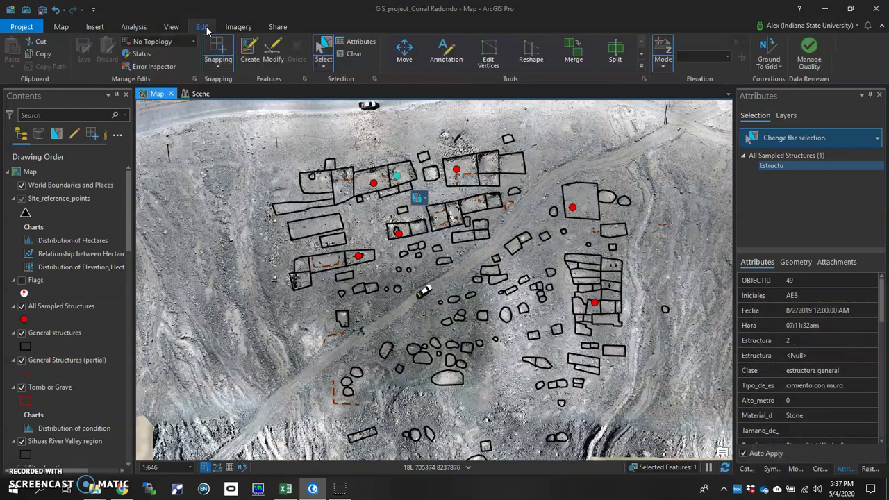
click(364, 46)
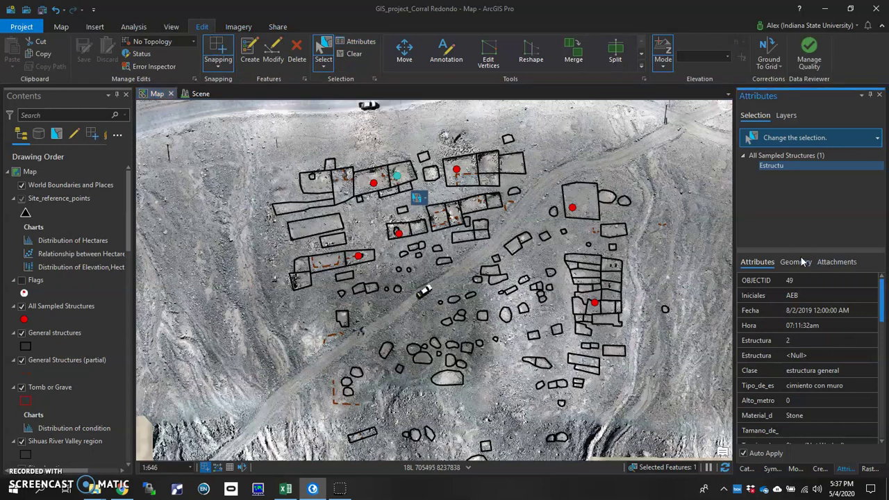
click(868, 279)
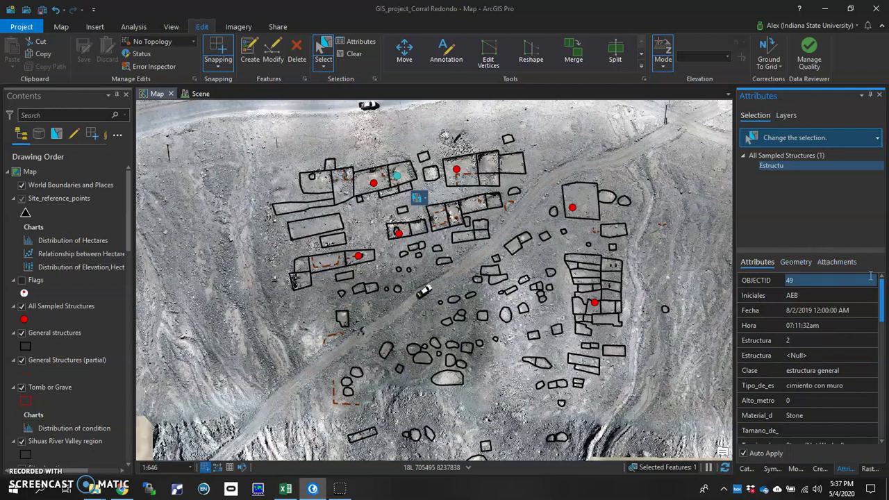
click(837, 262)
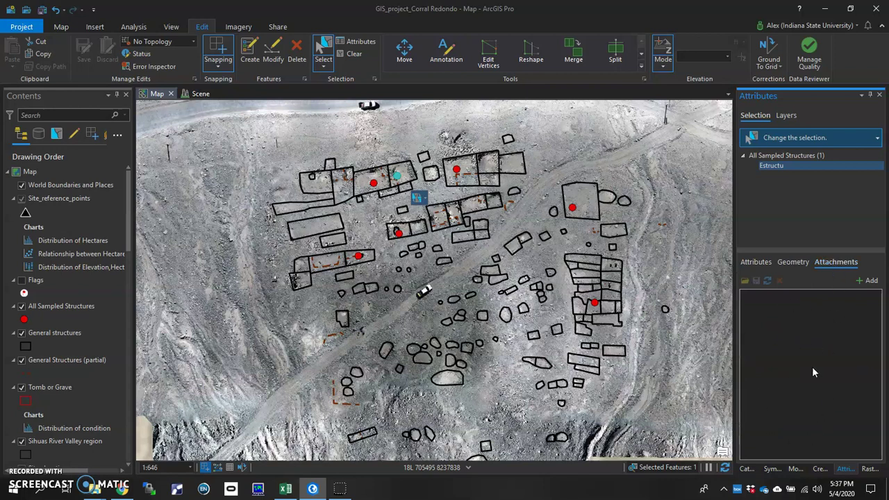
Start adding an attachment, then cancel the Select Attachment dialog.
click(863, 285)
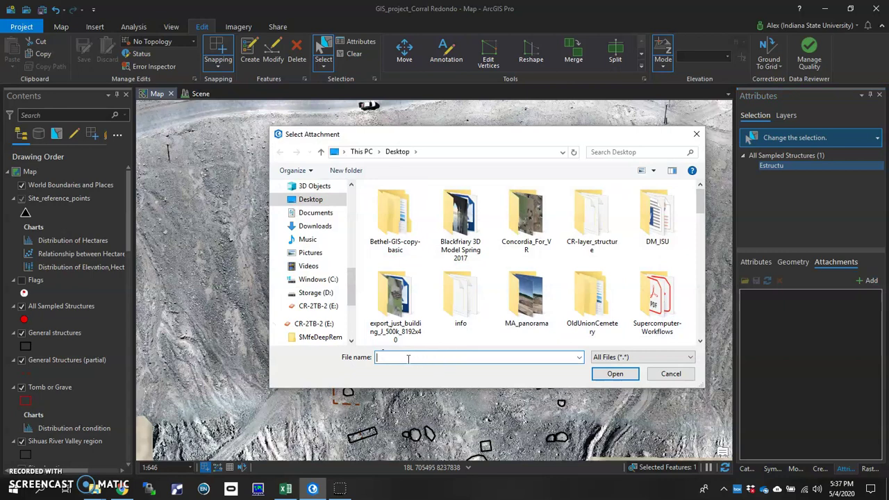
click(696, 135)
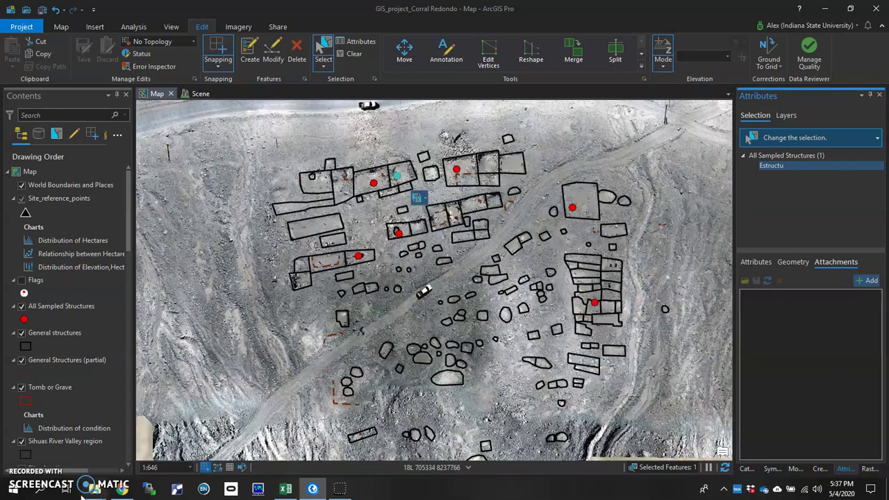
Select photos IMG_2121 through IMG_2131 and drag them onto the structure's Attachments.
mouse_move(91, 490)
click(380, 441)
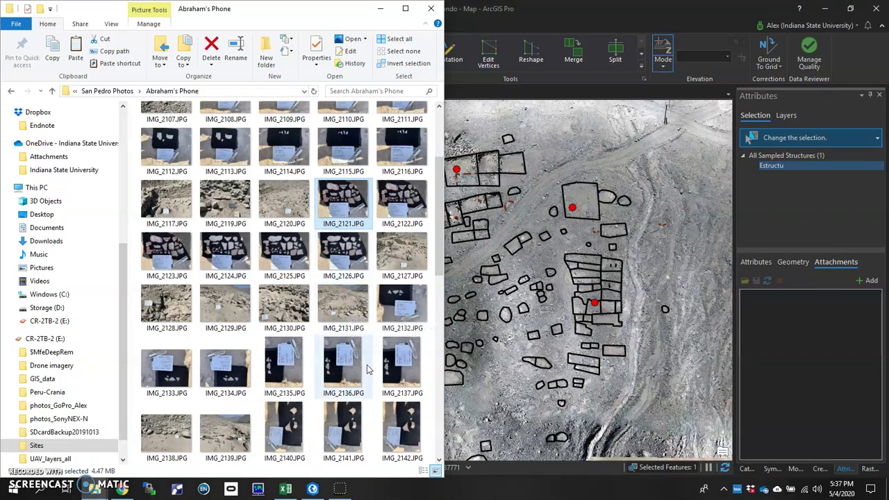
shift+click(348, 312)
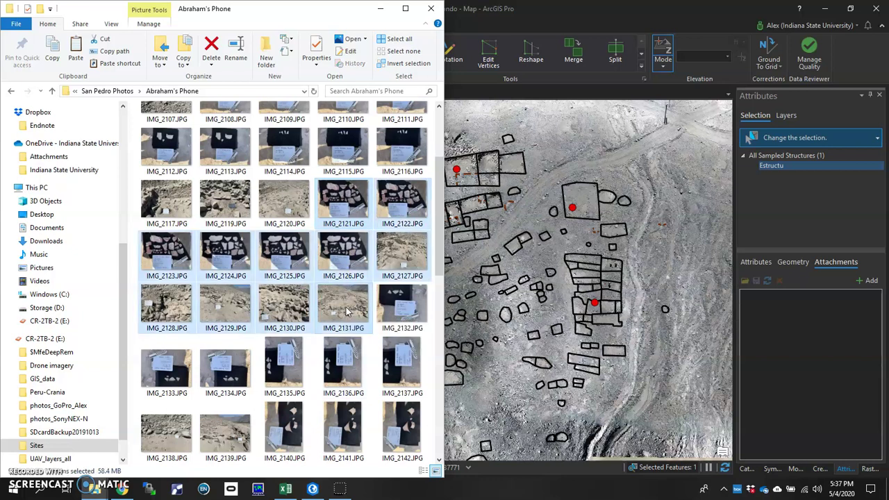
drag(544, 307, 827, 361)
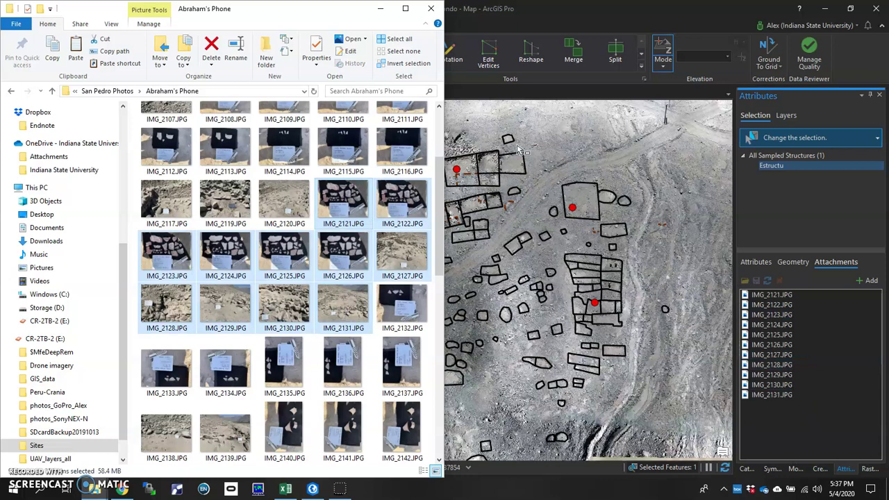
Close the photo folder and save all edits, confirming Yes.
click(432, 8)
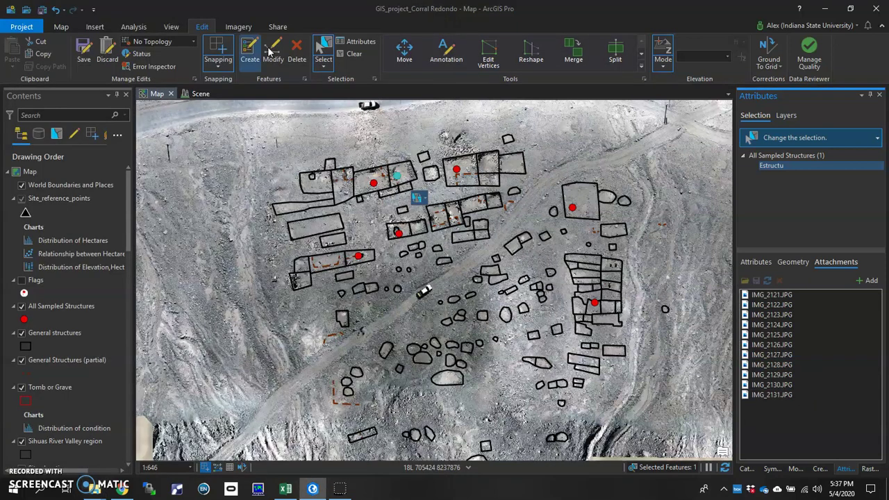
click(82, 56)
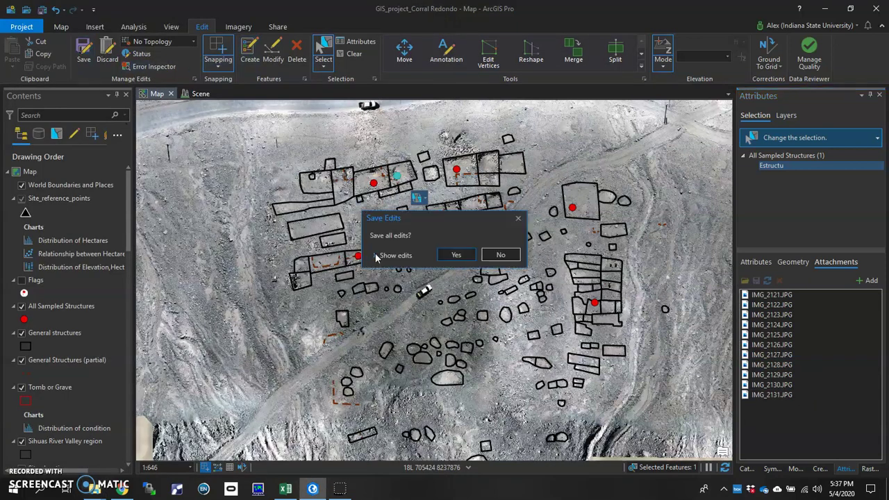
click(458, 255)
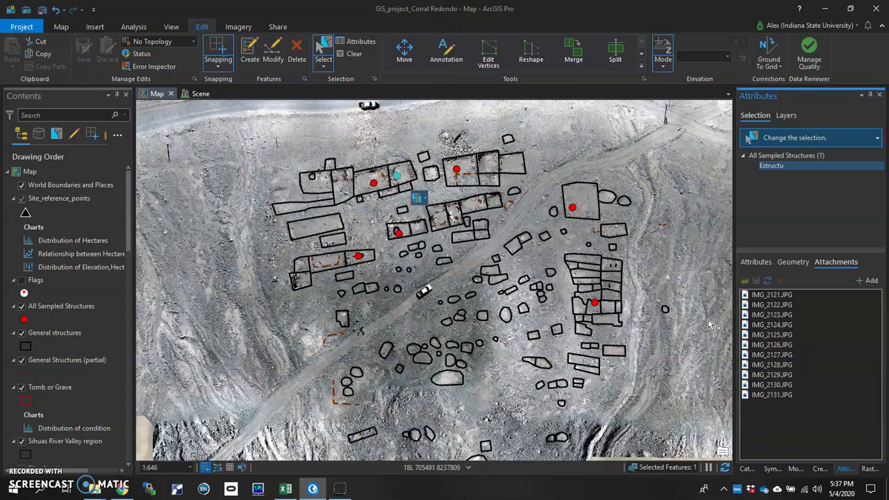
Select the IMG_2121.JPG and IMG_2129.JPG attachments to preview them.
click(776, 297)
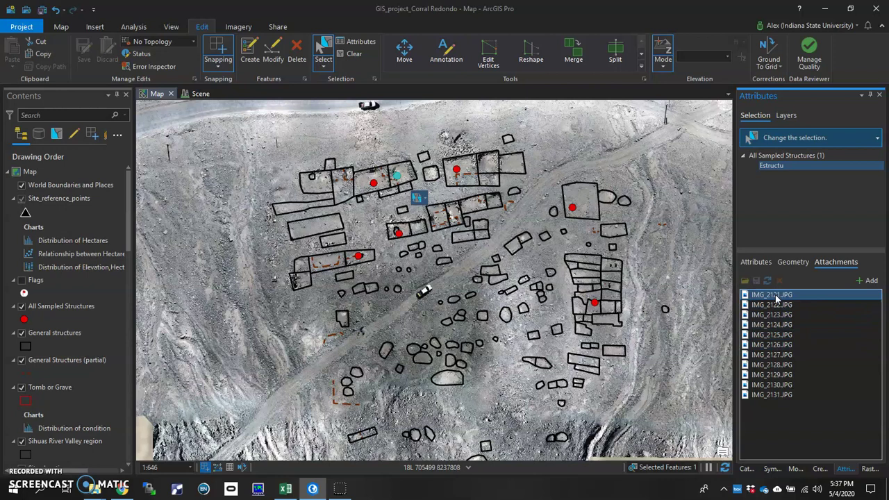
mouse_move(776, 299)
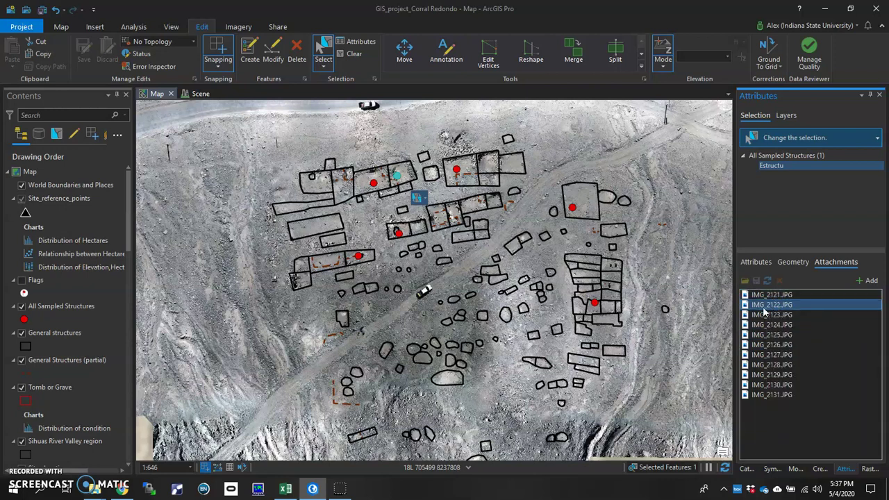
click(775, 376)
mouse_move(775, 379)
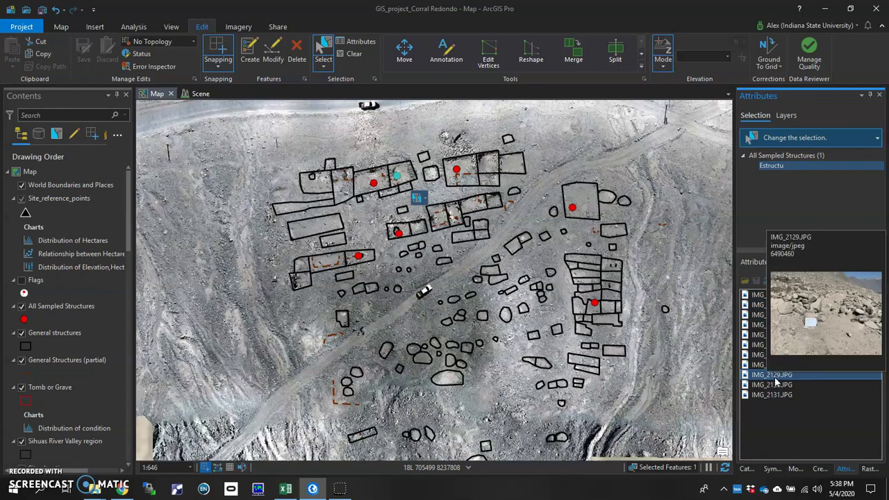
View IMG_2129.JPG and IMG_2121.JPG in Photos, close them, and clear the selection.
double_click(780, 375)
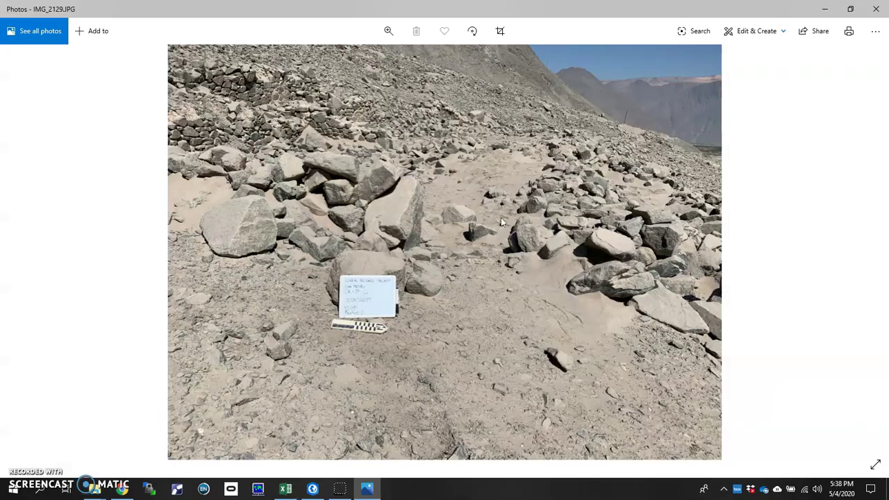
click(876, 9)
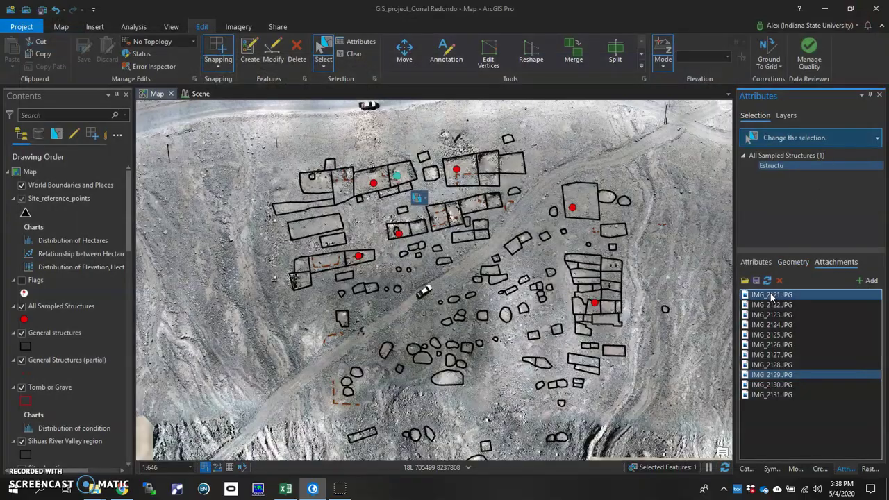
double_click(771, 296)
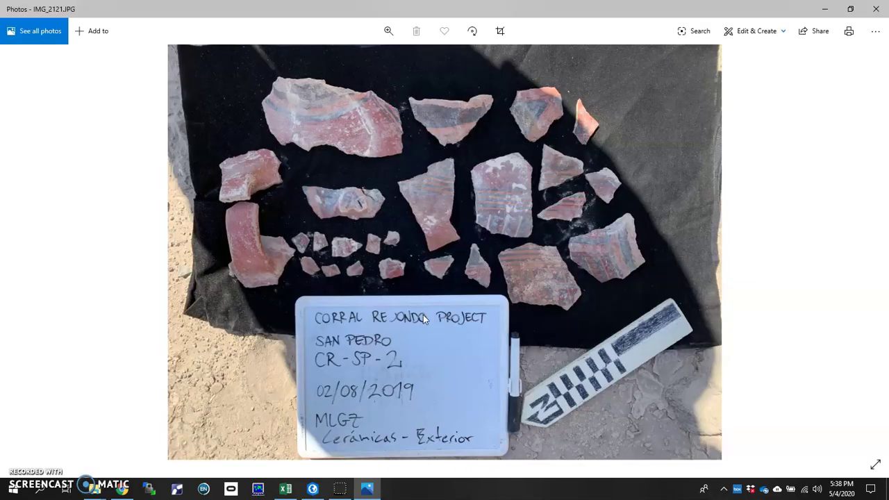
click(876, 9)
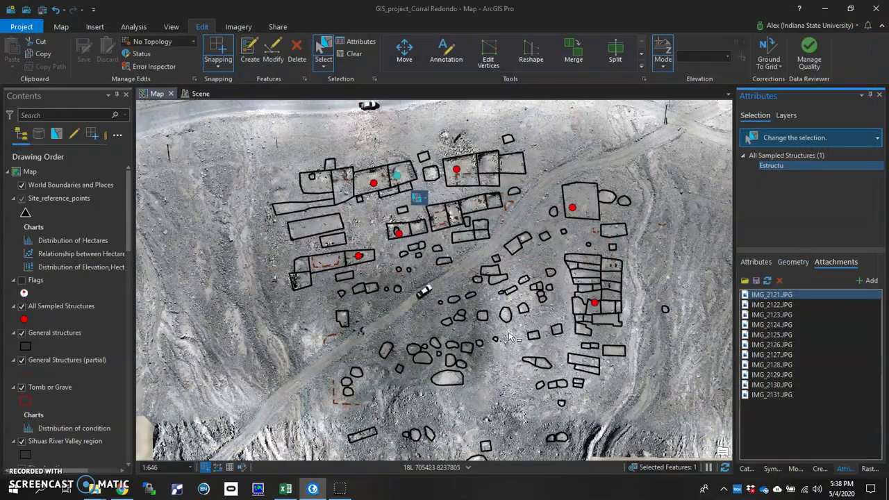
click(350, 54)
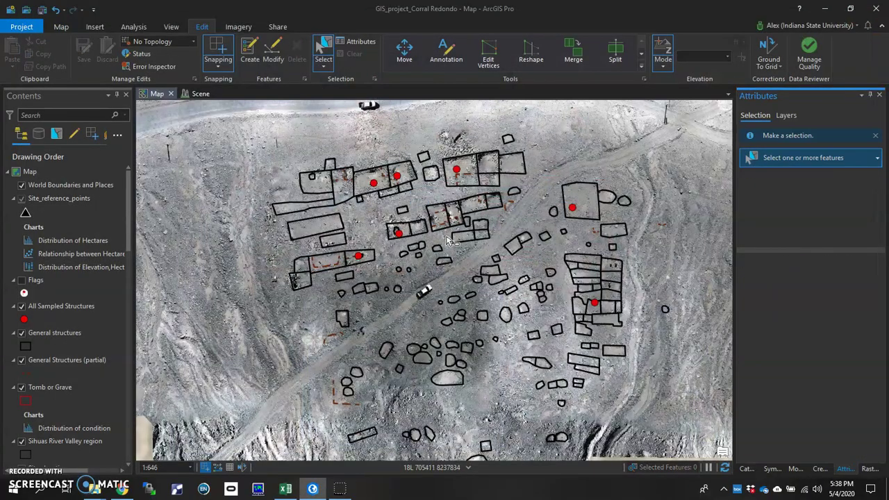